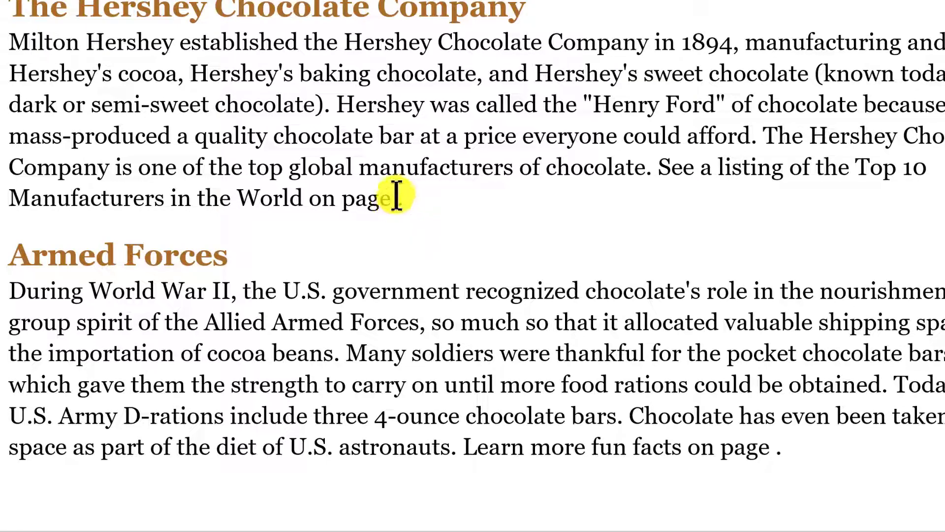
Insert a hyperlinked page-number cross-reference to the Top10 bookmark before the final period of the Hershey Chocolate Company paragraph.
left_click(396, 197)
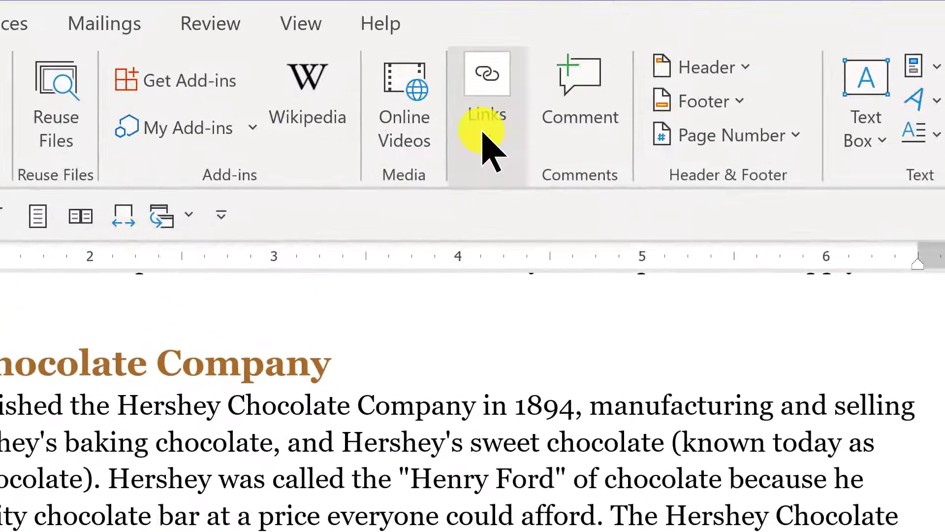
left_click(487, 140)
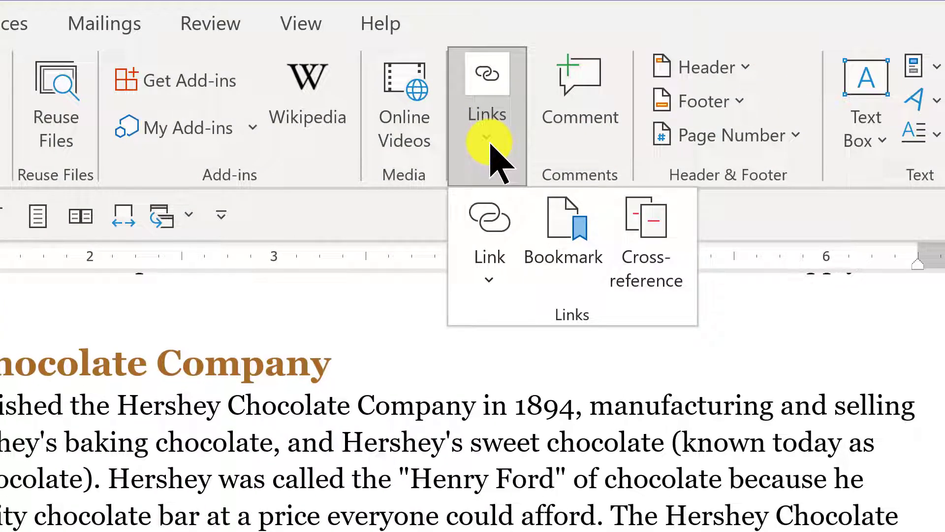
left_click(635, 241)
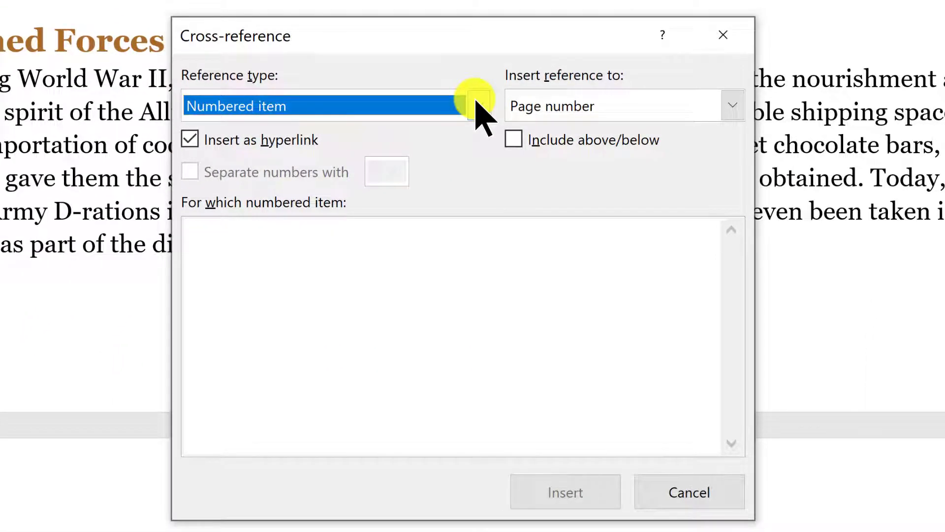
left_click(479, 105)
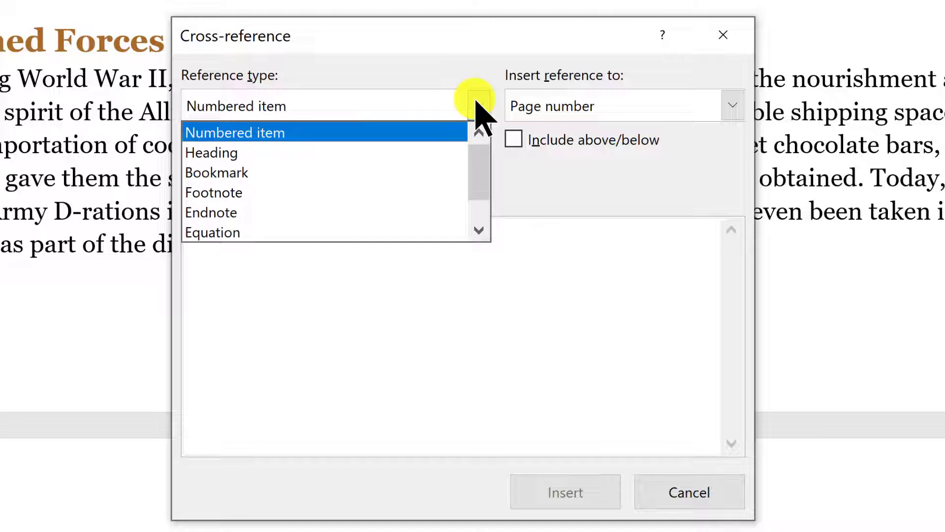
left_click_drag(476, 154, 473, 187)
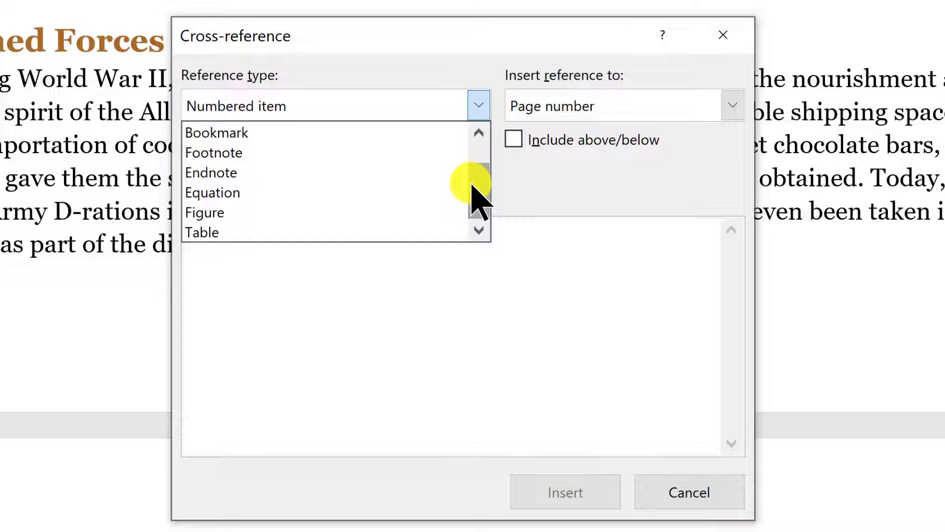
left_click(379, 133)
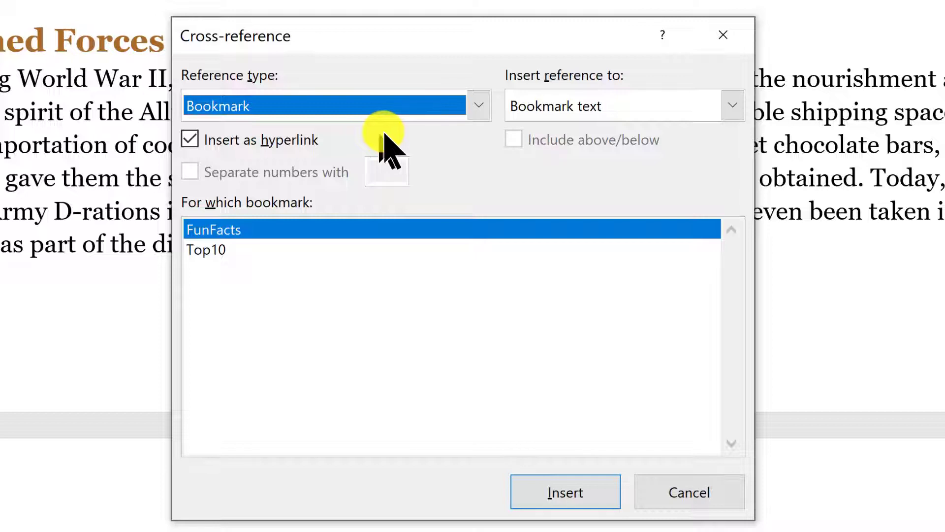
left_click(733, 106)
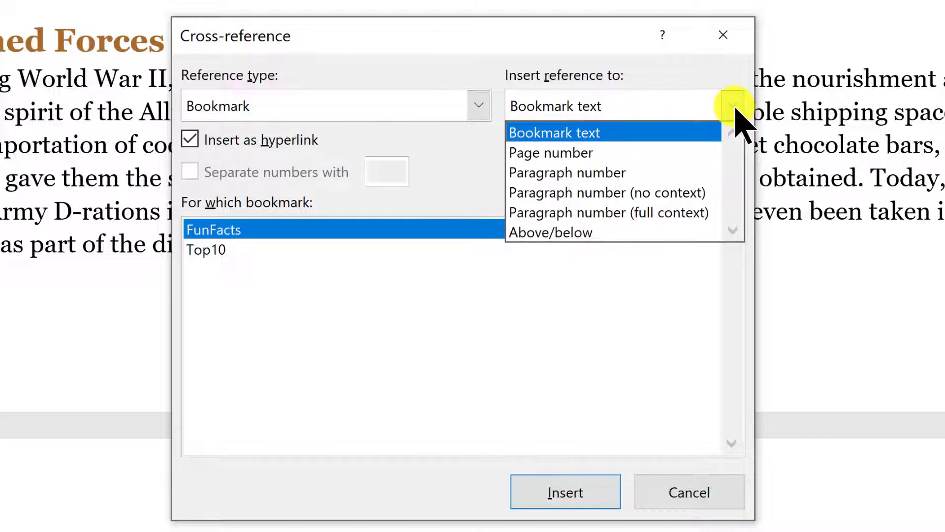
left_click(597, 152)
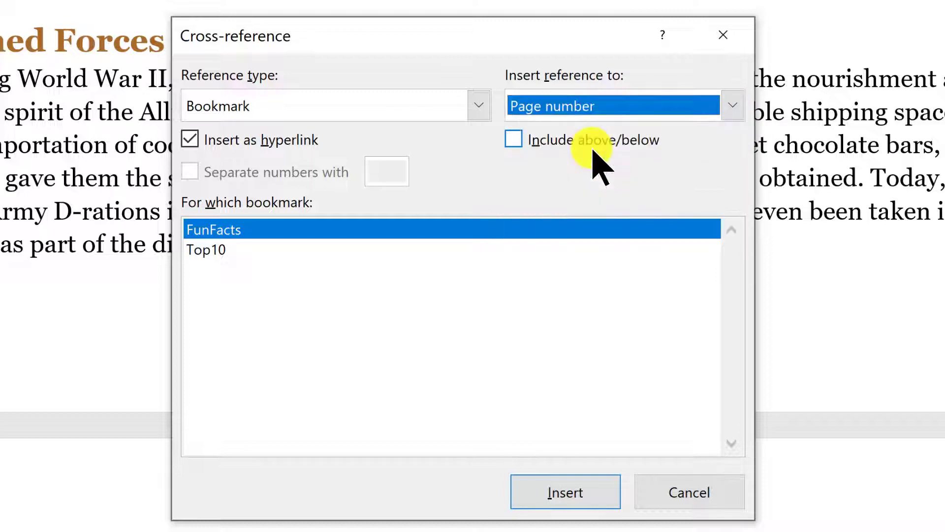
left_click(207, 251)
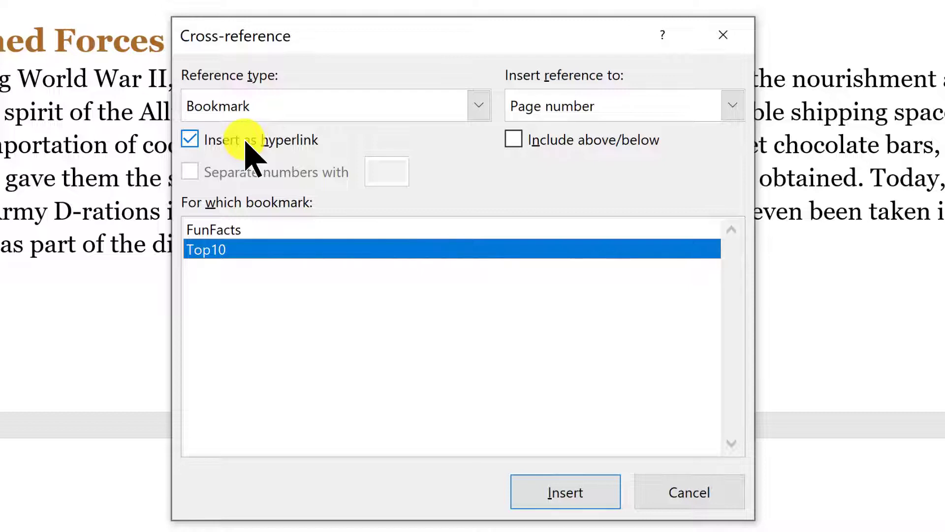
left_click(564, 490)
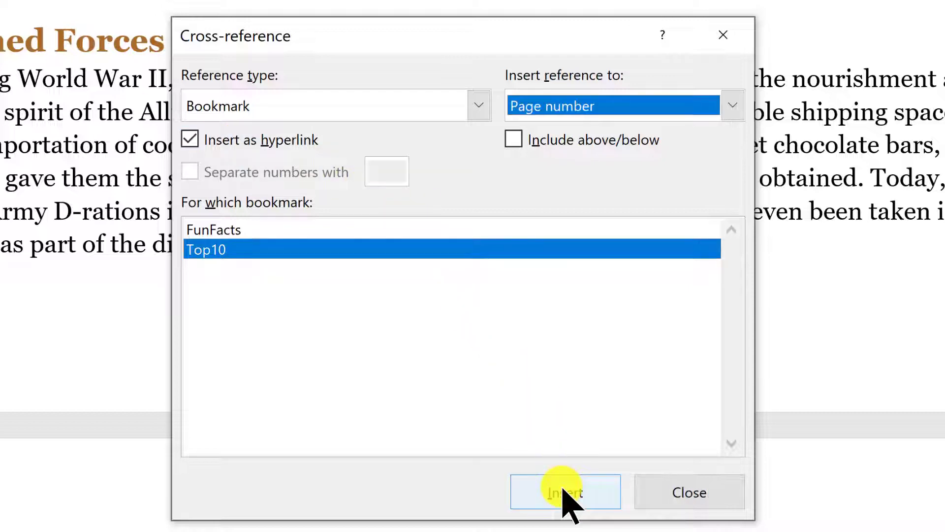
left_click(659, 495)
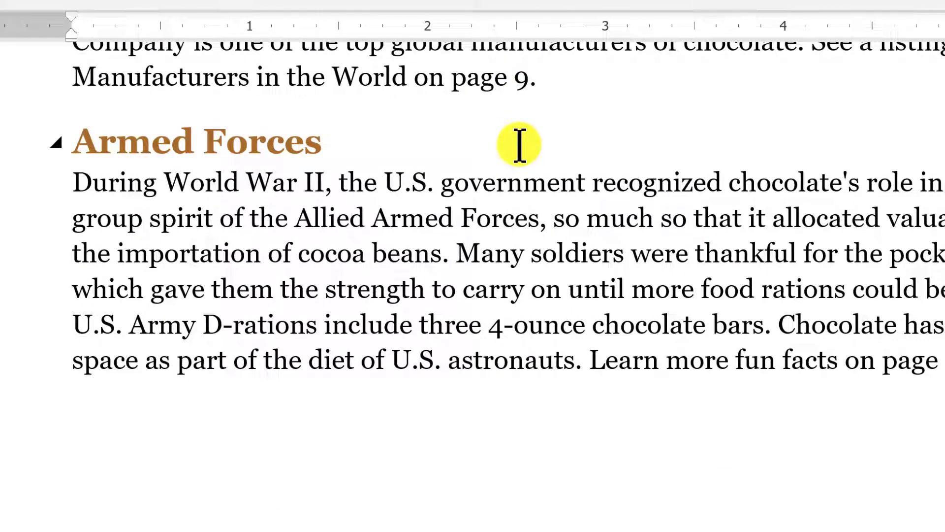
Follow the new Top10 page-number link to its target heading, and return to the Hershey paragraph.
mouse_move(518, 75)
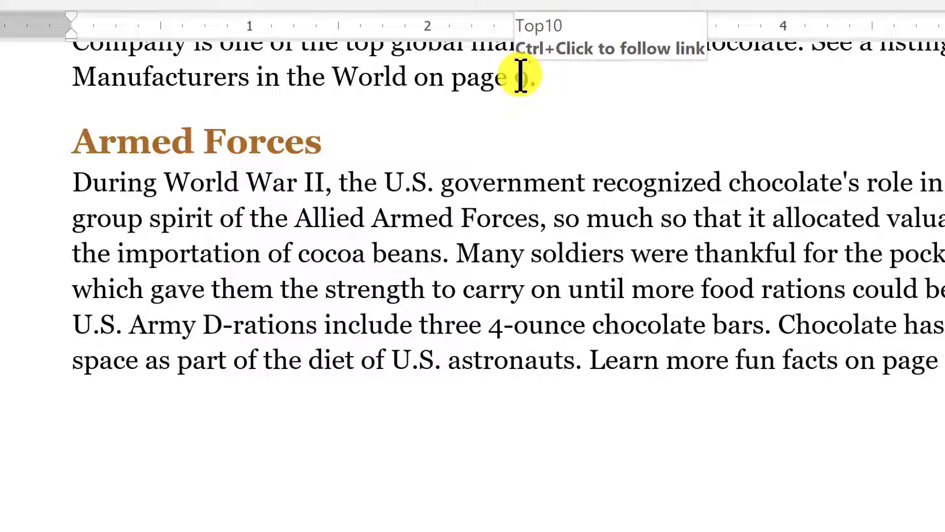
left_click(521, 81, "ctrl")
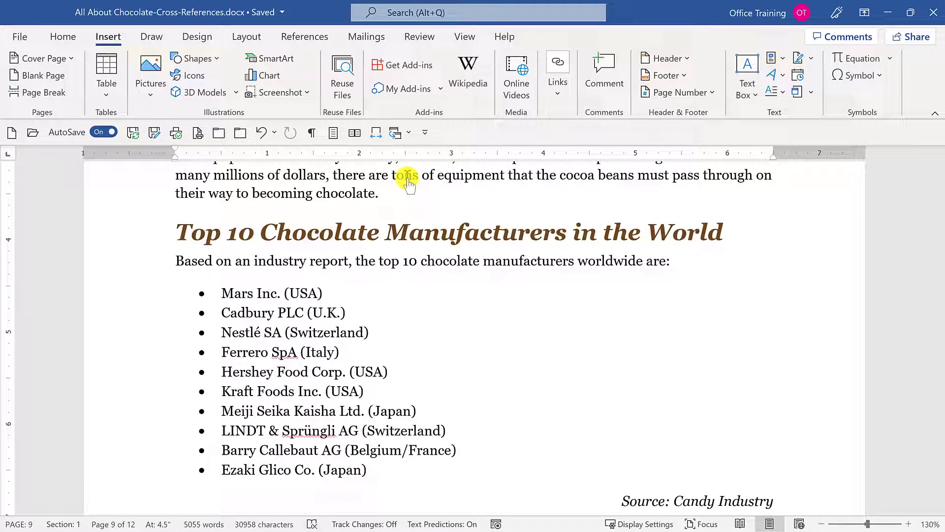
key("shift+F5")
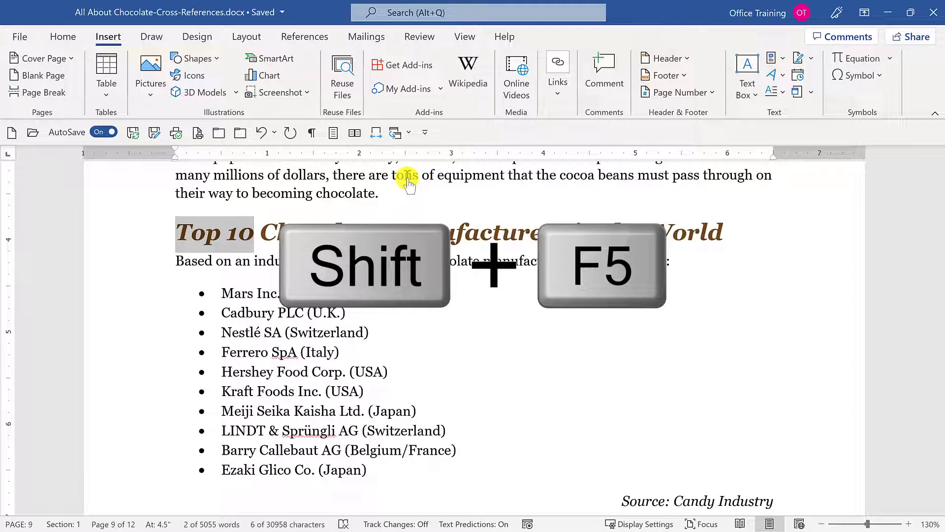
key("shift+F5")
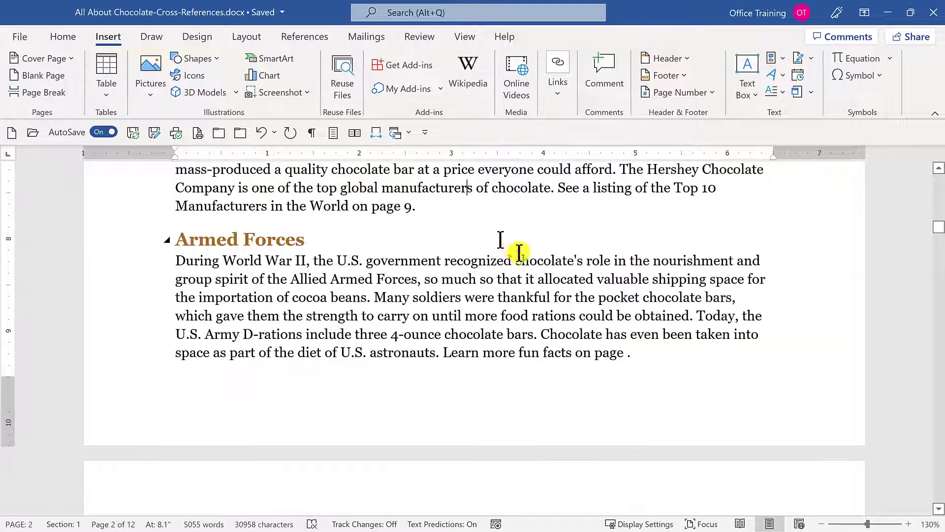
Insert a page-number cross-reference to the FunFacts bookmark before the final period of the Armed Forces paragraph.
left_click(624, 355)
key("Right")
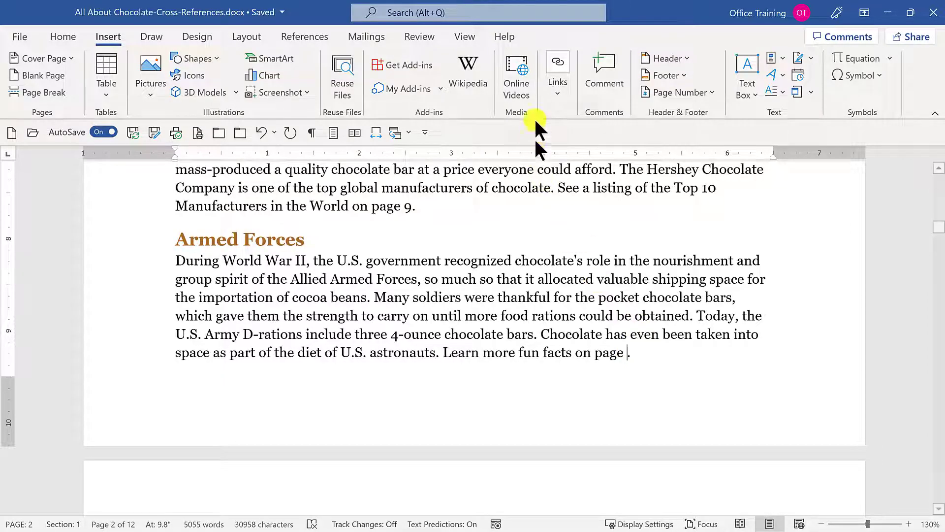
left_click(560, 89)
left_click(637, 126)
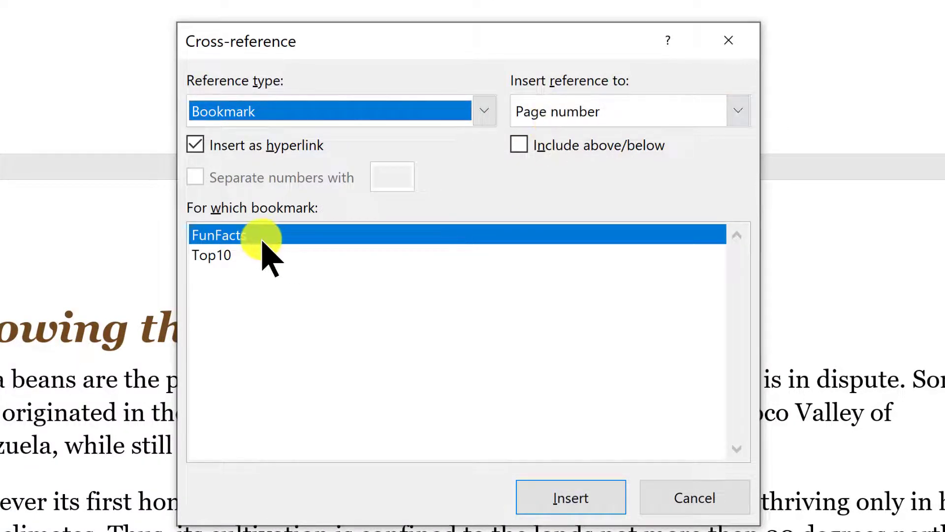
left_click(574, 498)
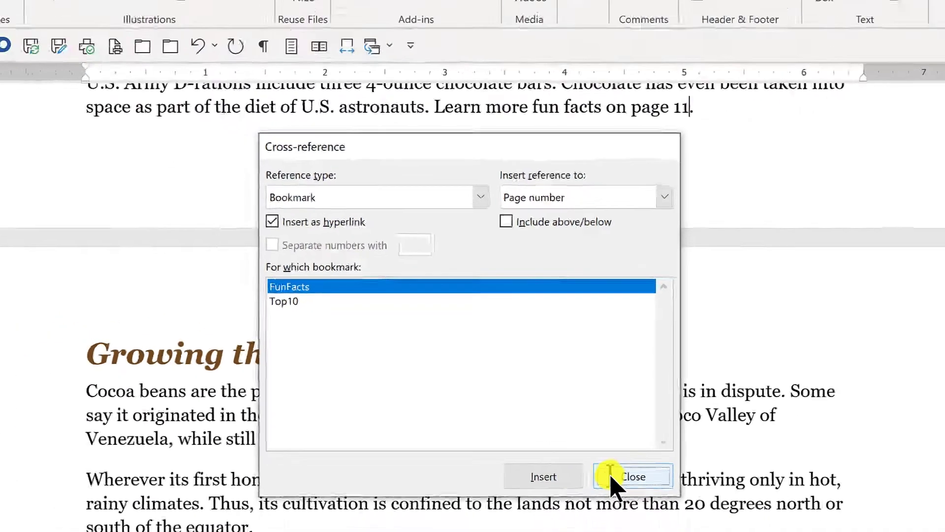
left_click(672, 498)
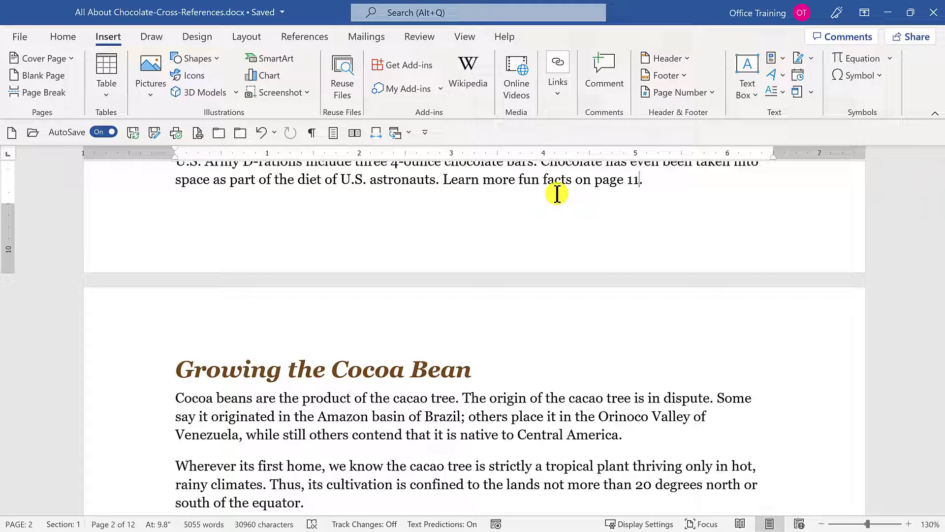
Delete the words "fun facts" from the last sentence of the Armed Forces paragraph.
left_click(557, 193)
key("Right")
key("shift+Left")
key("shift+Left")
key("shift+Left")
key("shift+Left")
key("shift+Left")
key("shift+Left")
key("shift+Left")
key("shift+Left")
key("shift+Left")
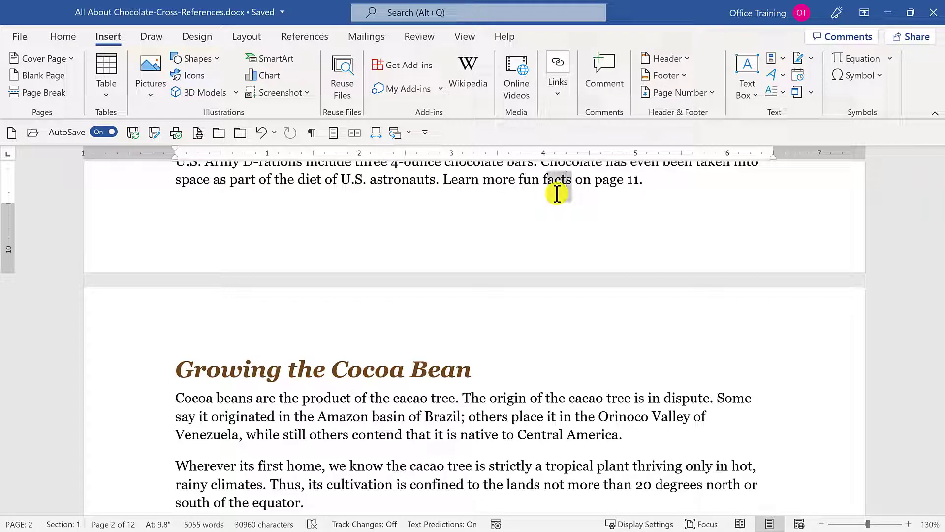
key("Delete")
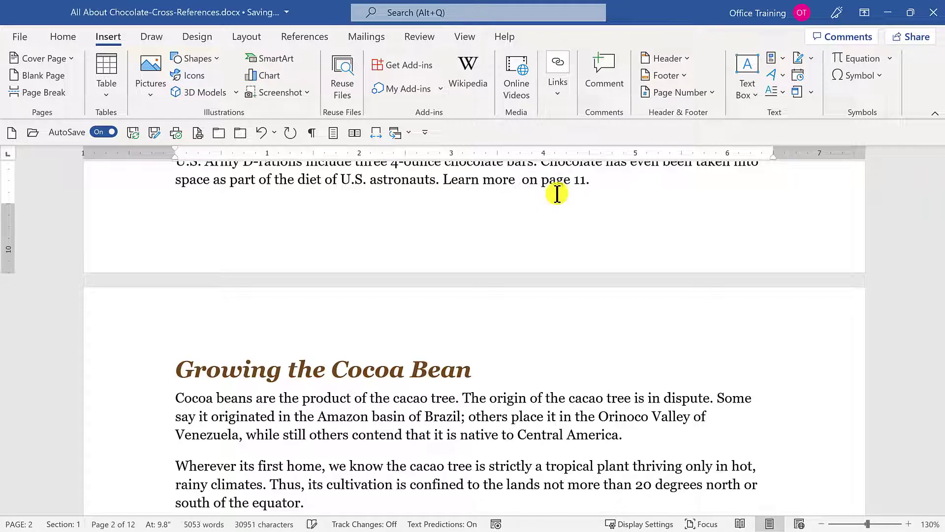
Insert a hyperlinked cross-reference to the FunFacts bookmark's text after "Learn more" in the Armed Forces paragraph.
left_click(559, 85)
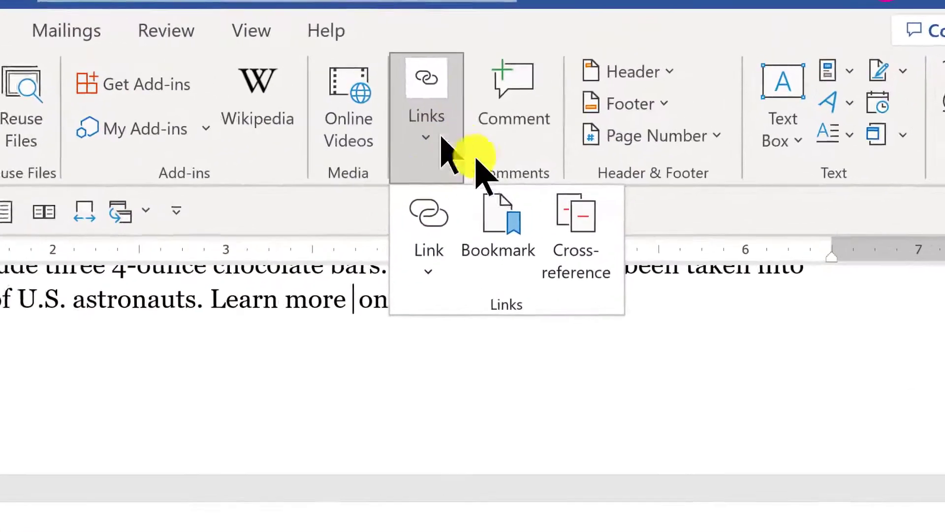
left_click(624, 149)
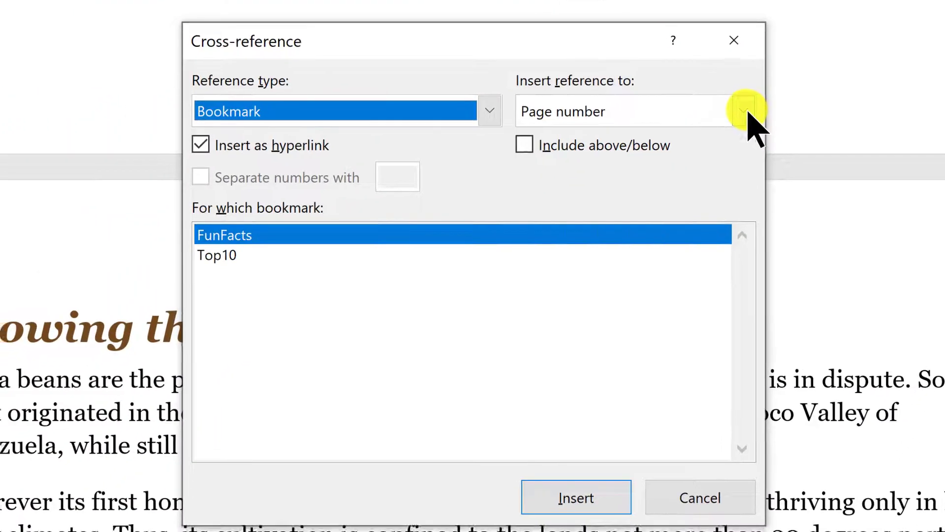
left_click(549, 426)
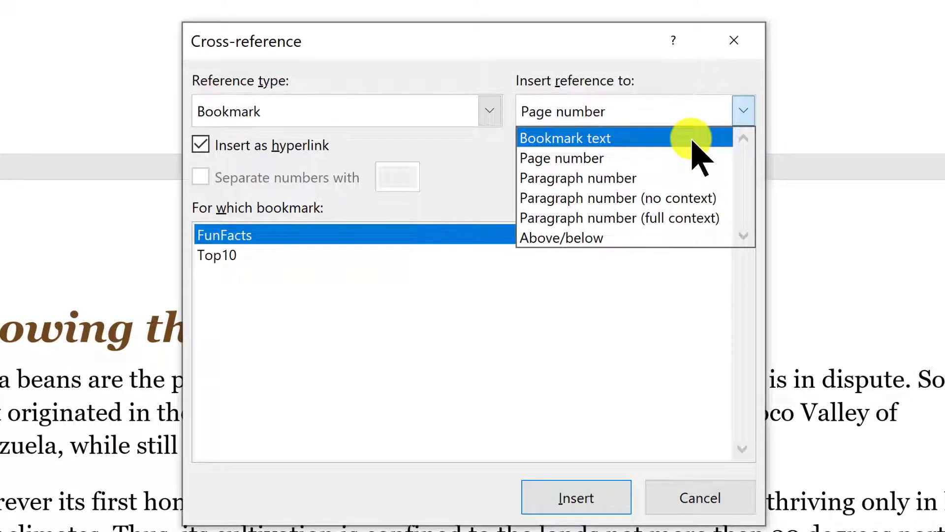
left_click(694, 139)
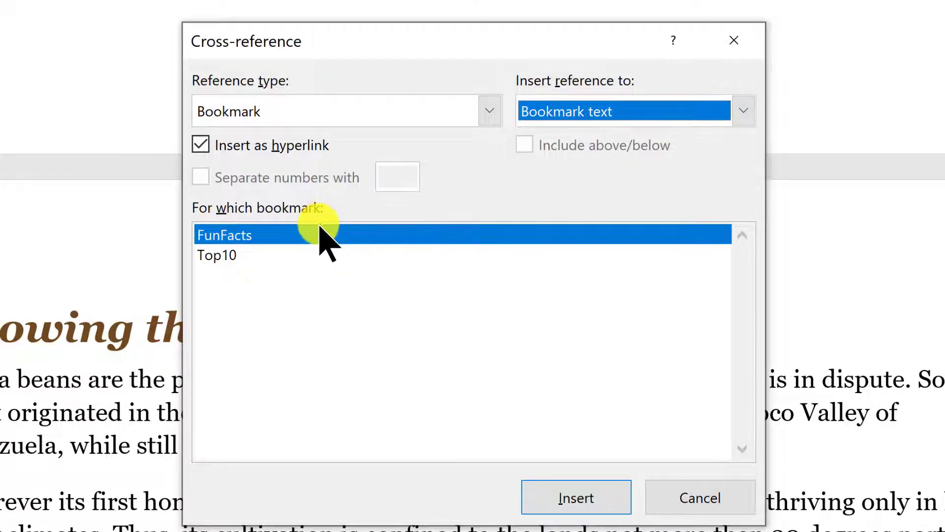
left_click(548, 495)
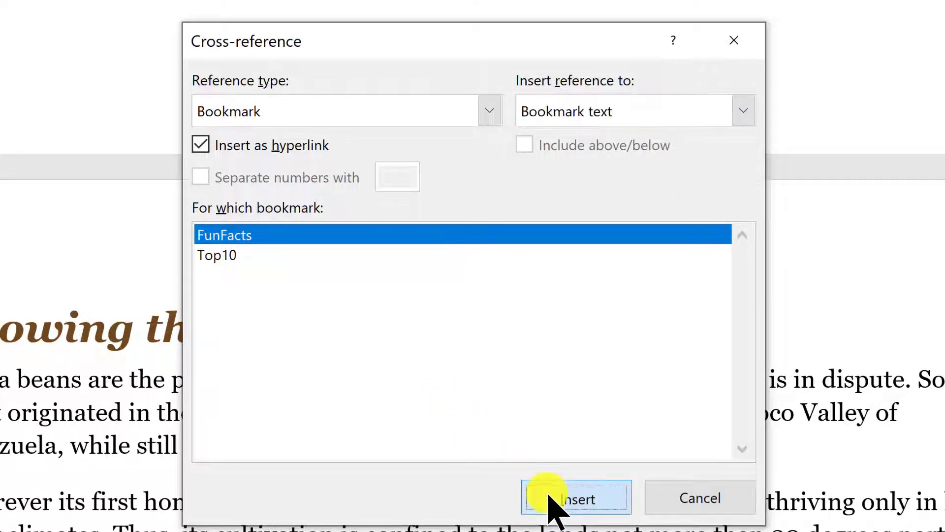
left_click(678, 498)
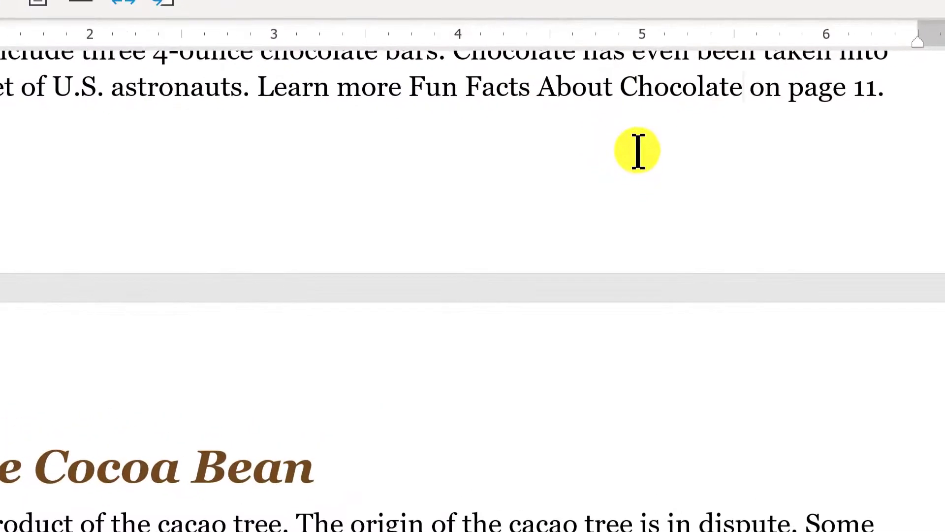
Follow the FunFacts bookmark text link to its target, and return to the Armed Forces paragraph.
mouse_move(610, 89)
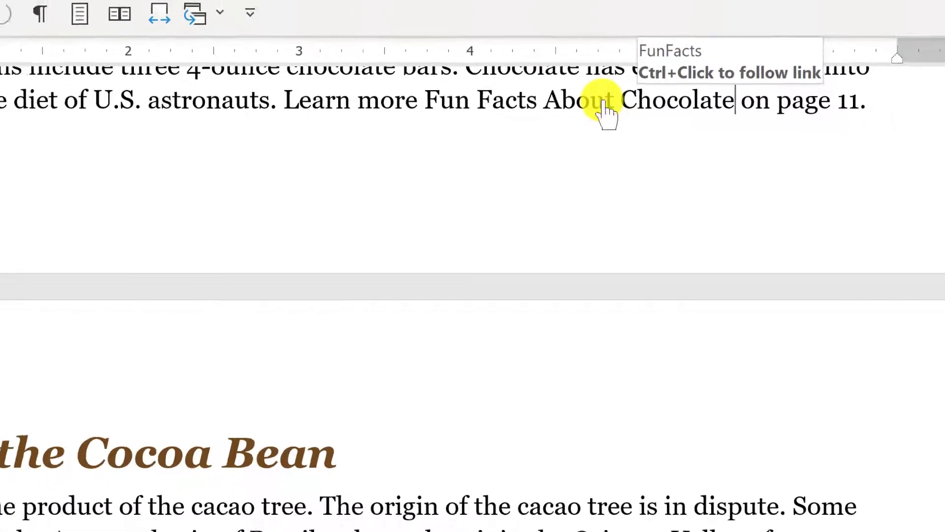
left_click(606, 112, "ctrl")
key("alt+Left")
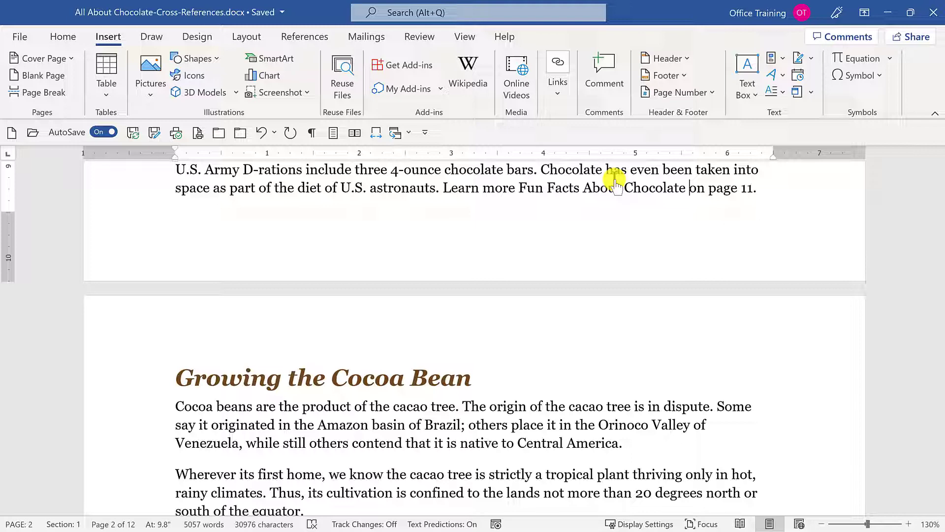
Update the page-number cross-reference field at the end of the Hershey Chocolate Company paragraph.
key("ctrl+z")
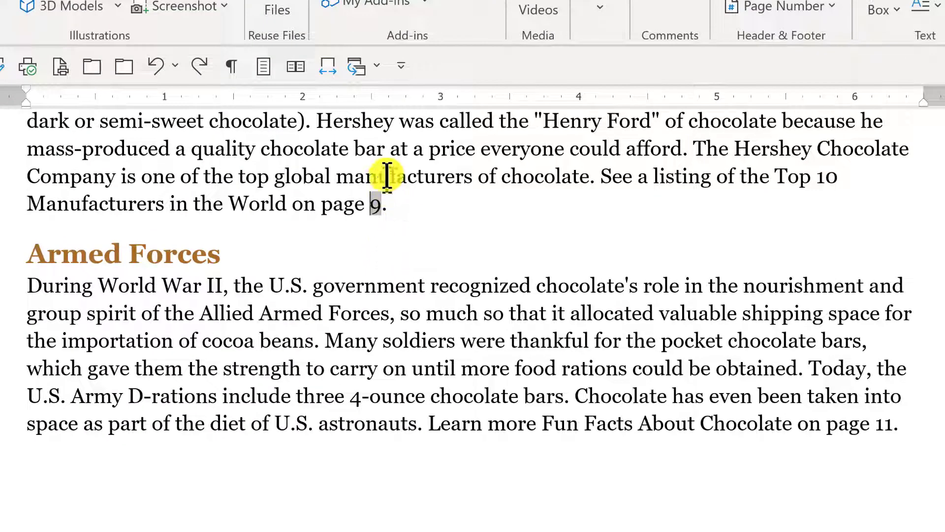
right_click(373, 205)
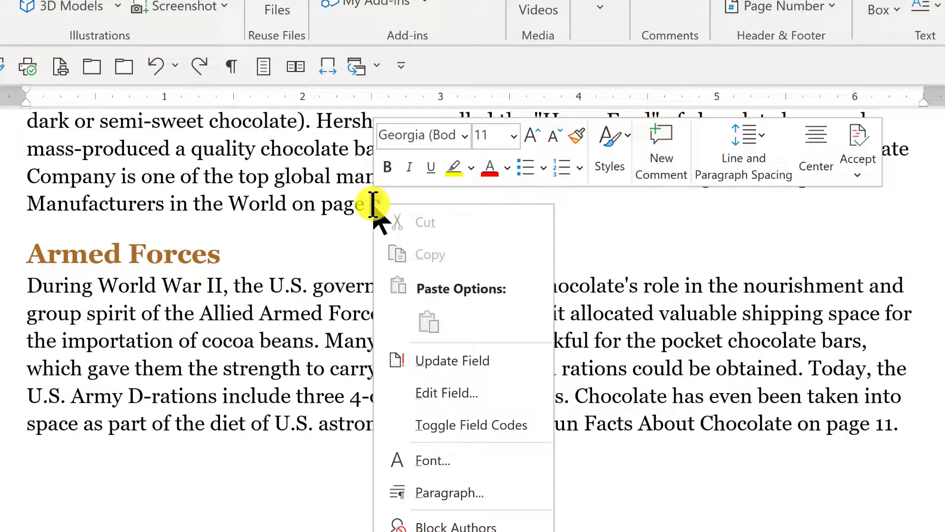
left_click(434, 362)
left_click(470, 258)
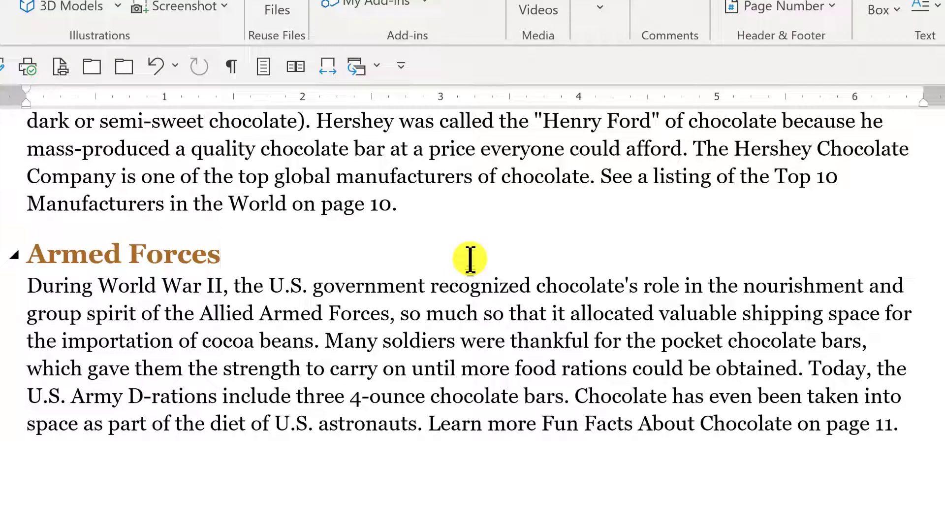
Select the whole document and update all of its cross-reference fields at once.
key("ctrl+a")
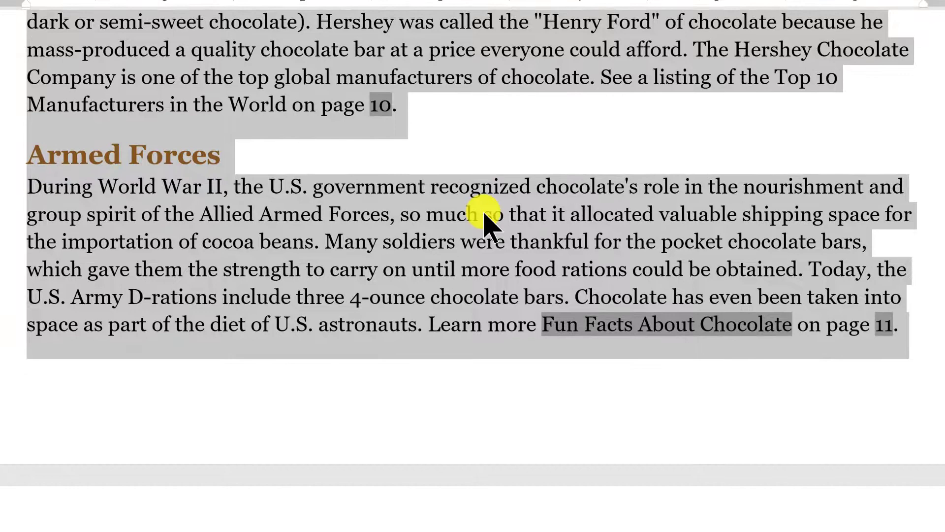
right_click(484, 314)
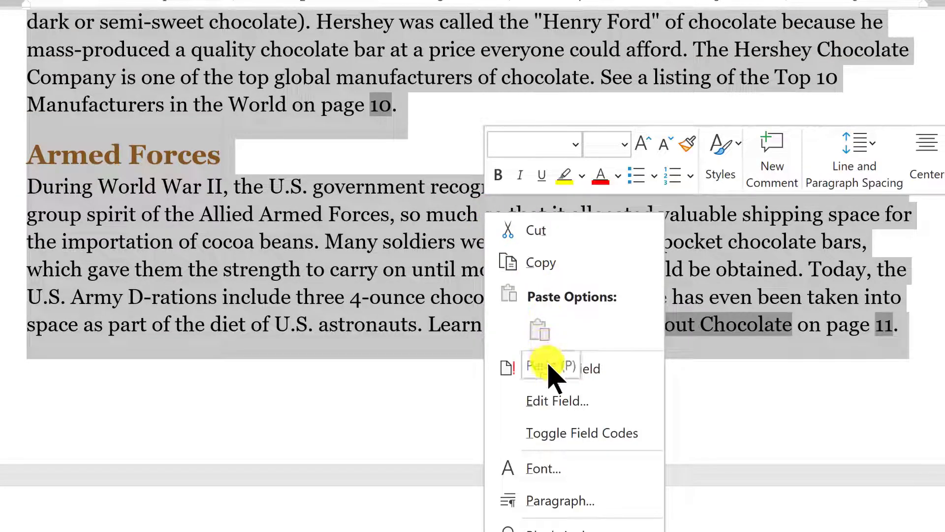
left_click(609, 368)
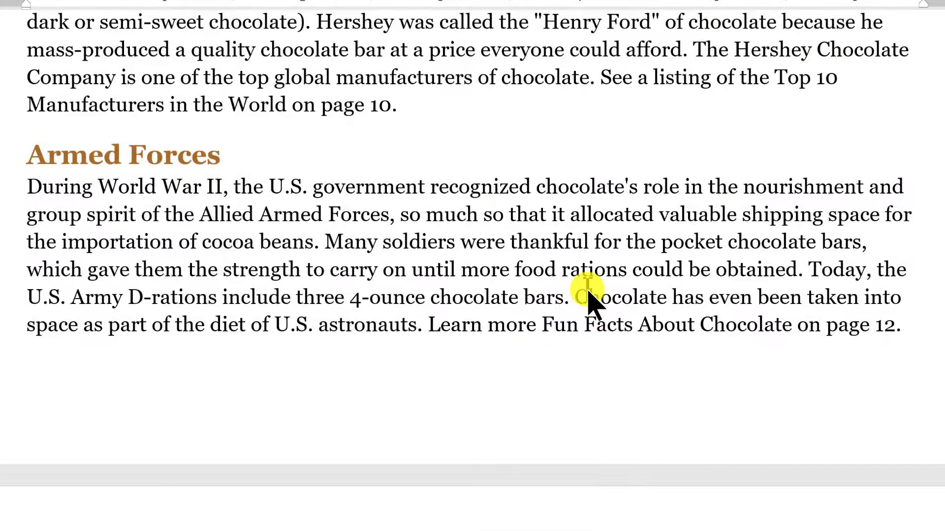